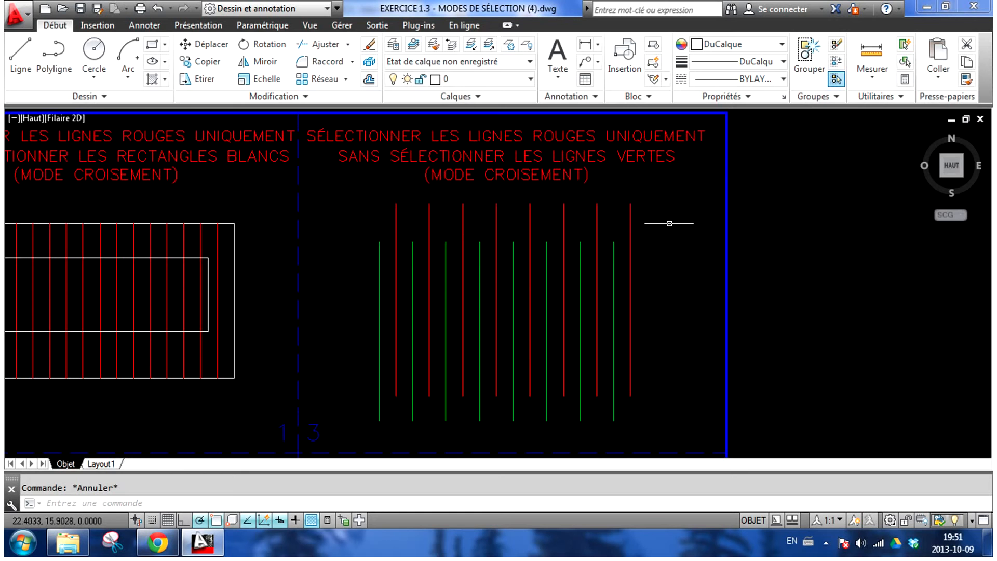
Step: Select only the red lines in exercise 3 with a crossing window over their upper ends, then clear the selection
left_click(665, 220)
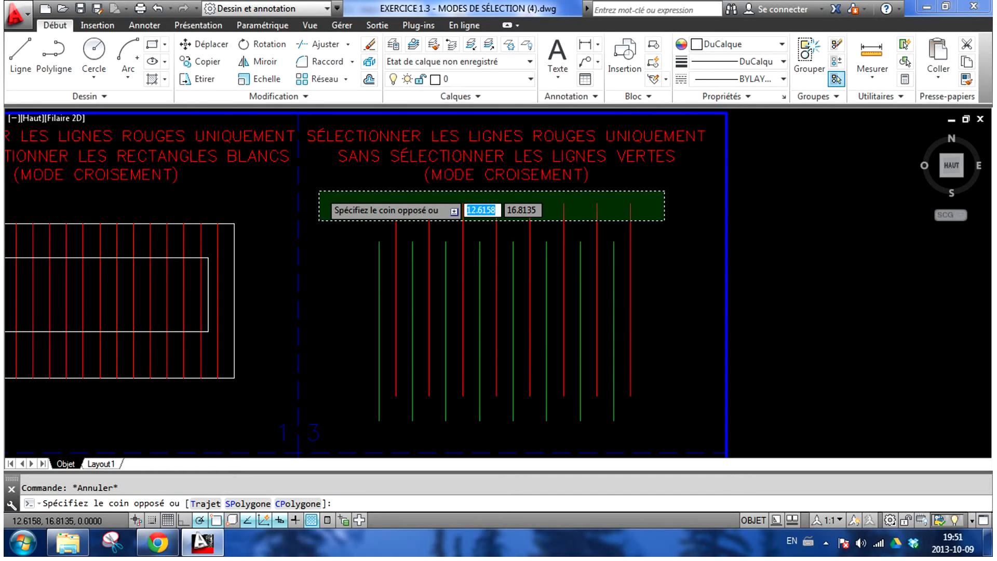
left_click(319, 191)
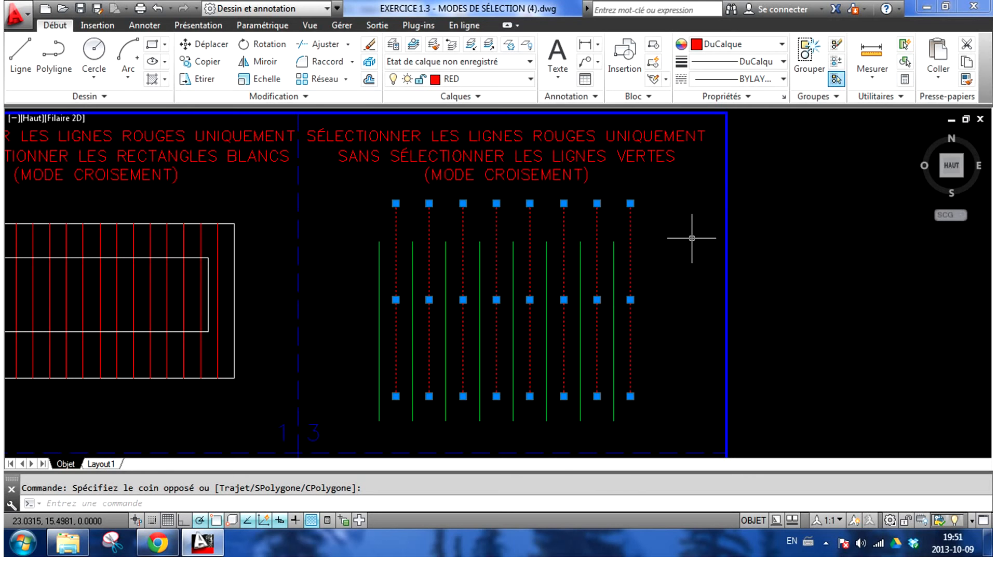
key("Escape")
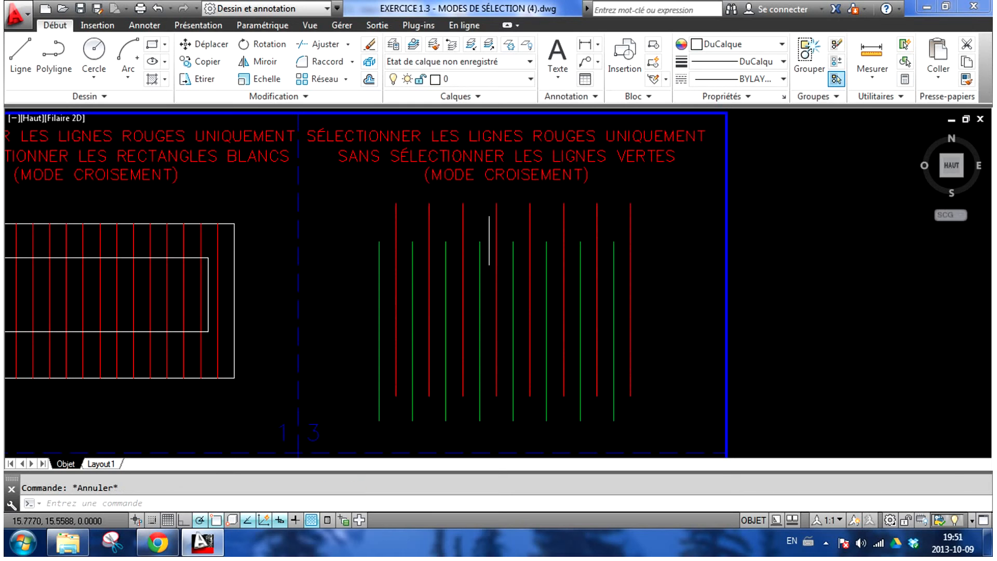
Step: Pick the red lines of exercise 3 individually near their upper ends, then clear the selection
left_click(395, 217)
left_click(429, 218)
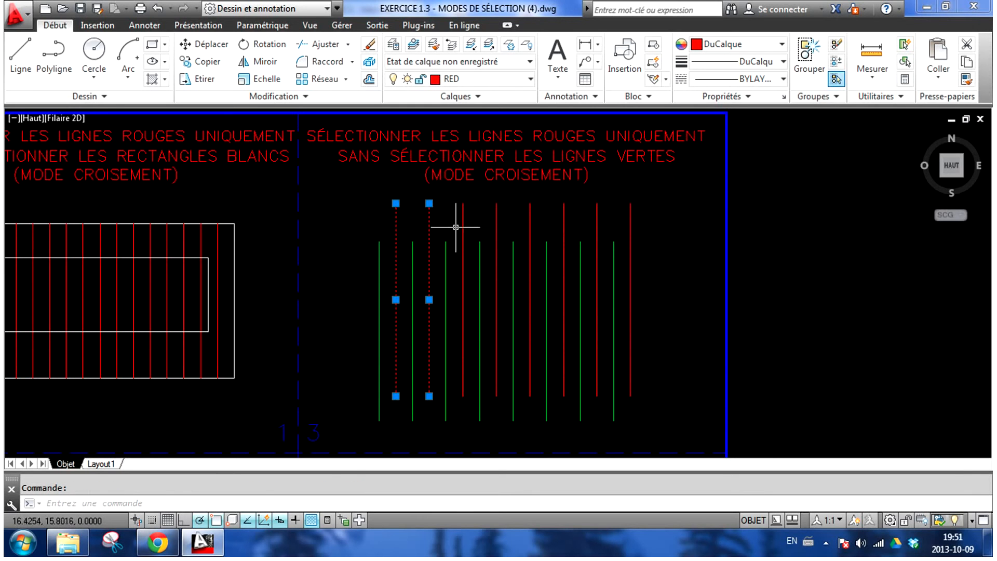
left_click(472, 225)
left_click(488, 224)
left_click(463, 227)
left_click(497, 223)
left_click(530, 225)
key("Escape")
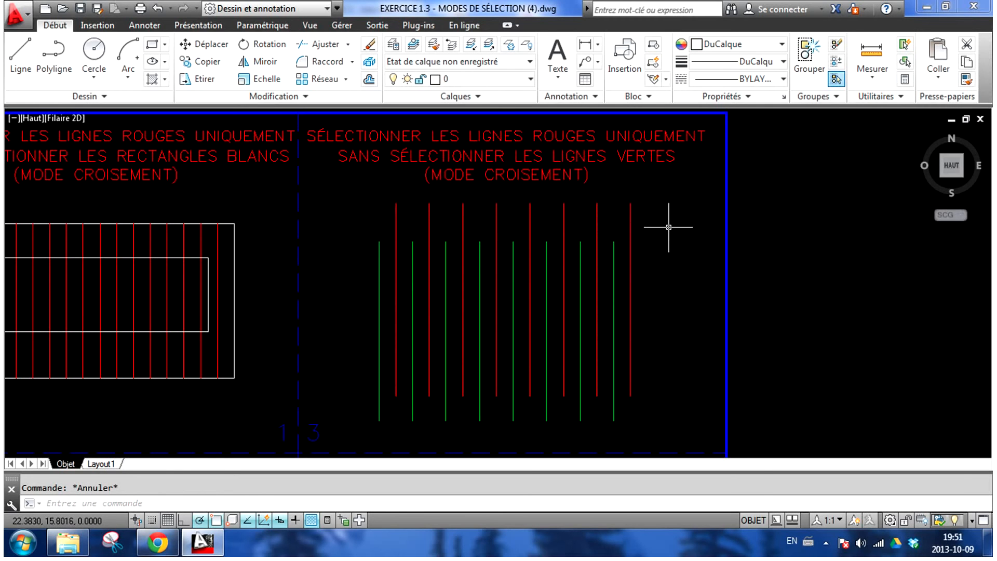
Step: Select the red lines in exercise 3 with an enclosing window that cuts off the green lines' lower ends, then clear the selection
left_click(352, 191)
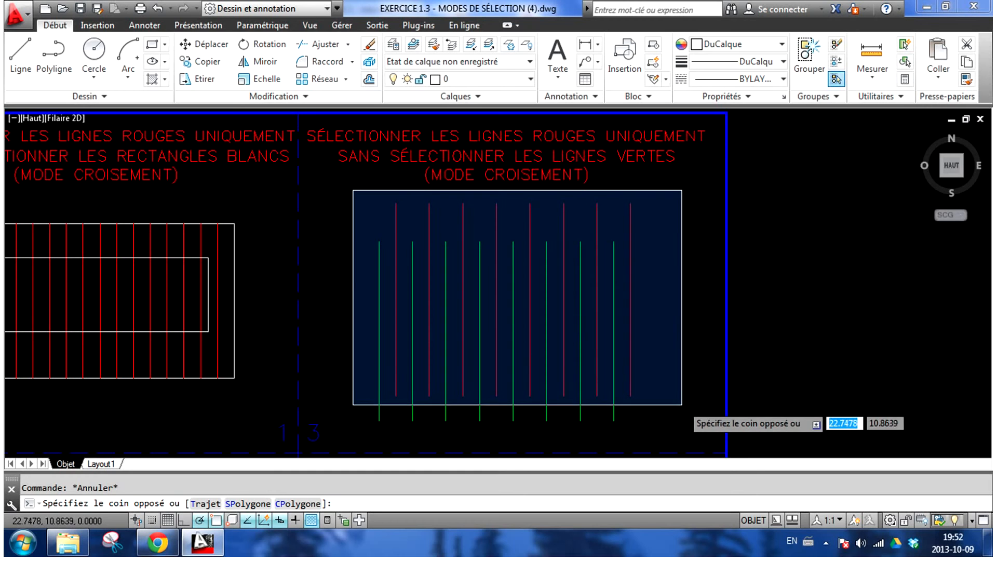
left_click(682, 404)
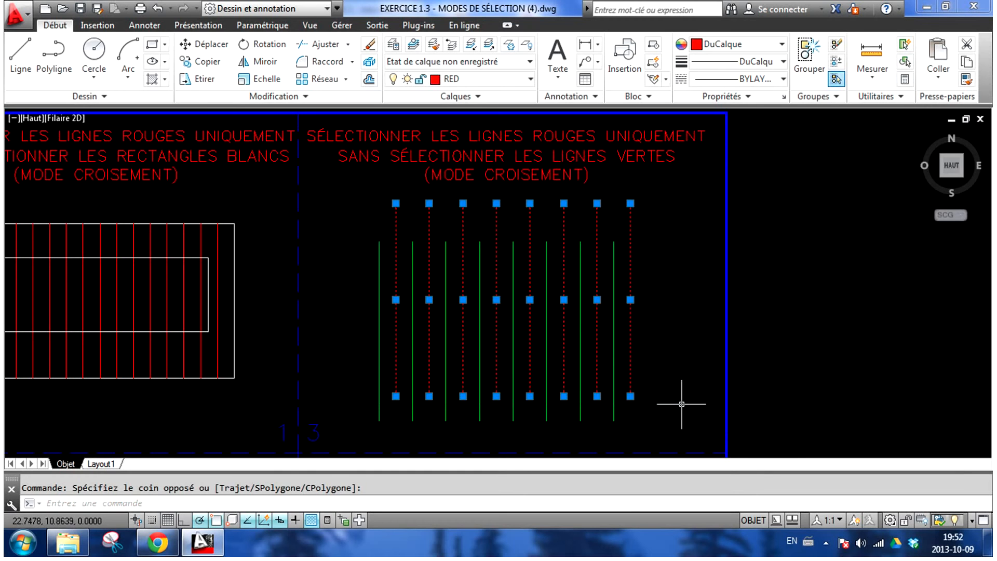
key("Escape")
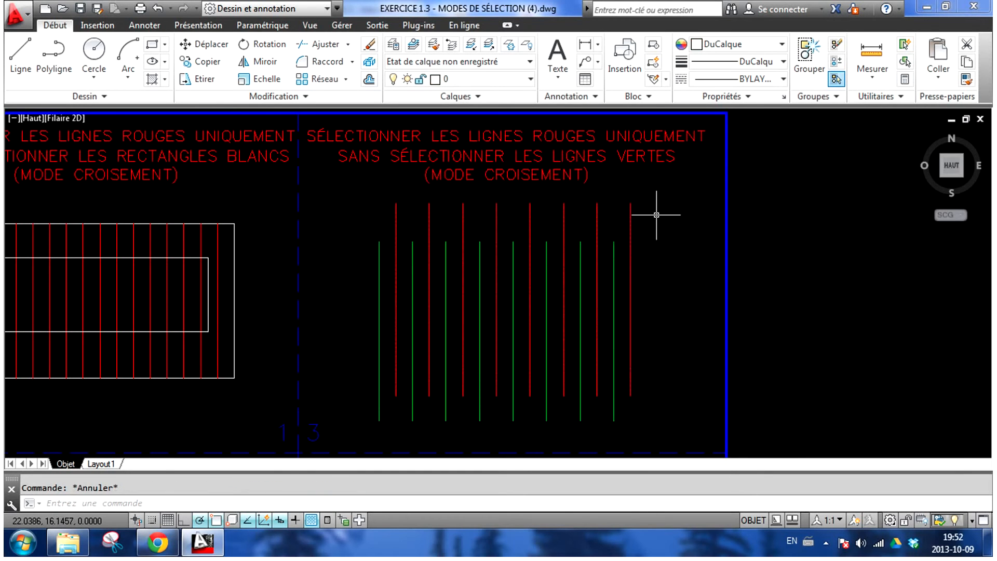
Step: Repeat the red-line selection in exercise 3, first with a crossing window and again with an enclosing window, clearing each selection
left_click(679, 224)
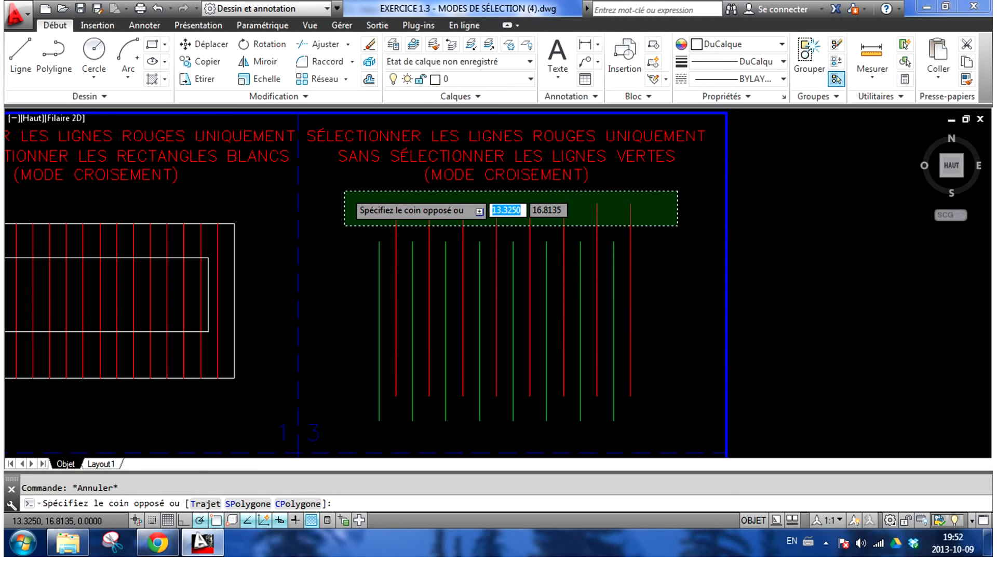
left_click(345, 190)
key("Escape")
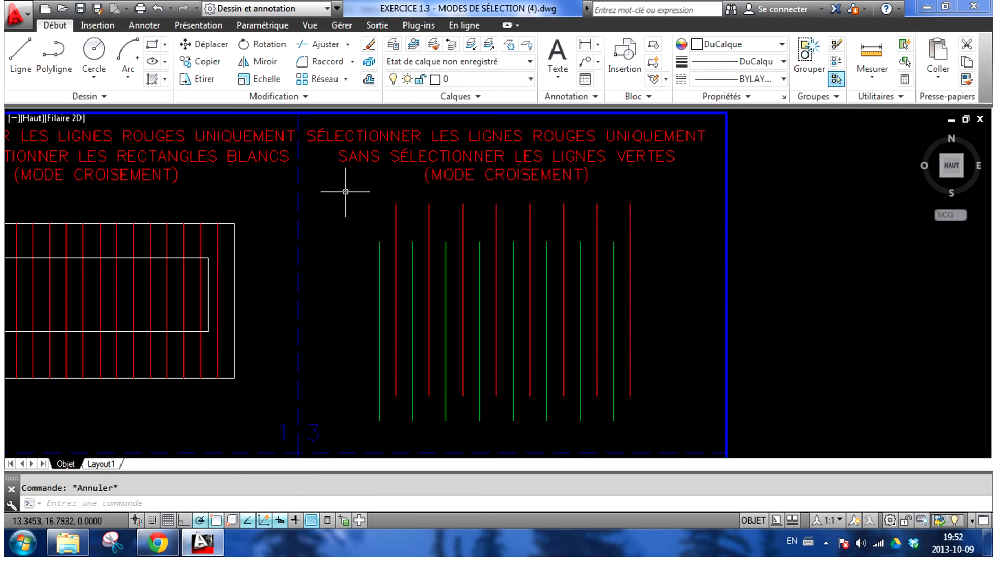
left_click(345, 187)
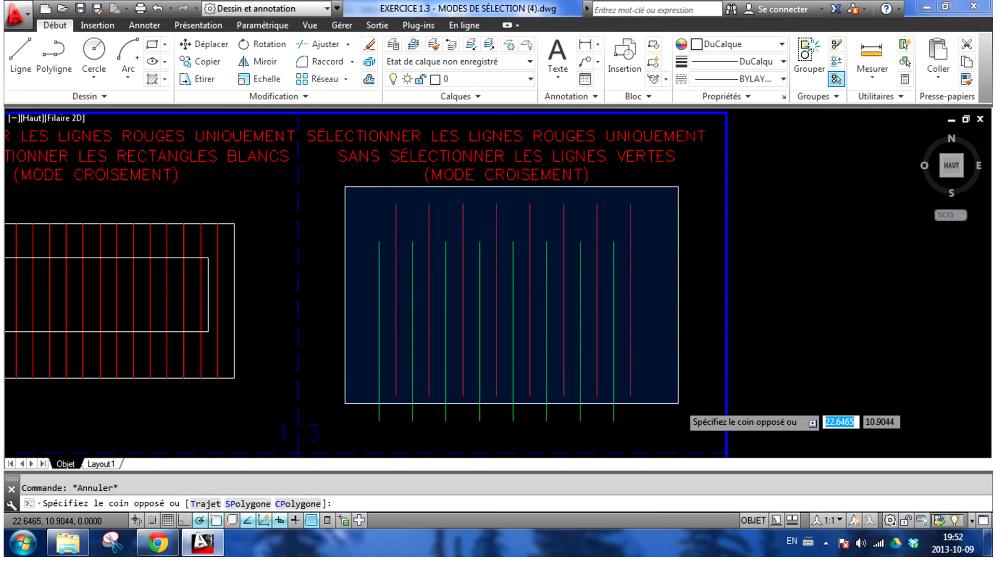
left_click(679, 402)
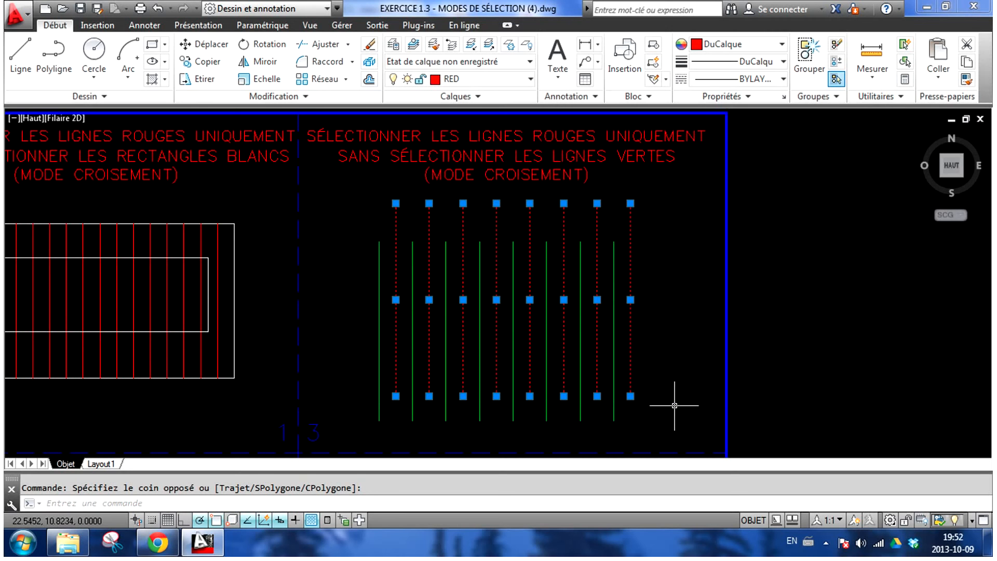
key("Escape")
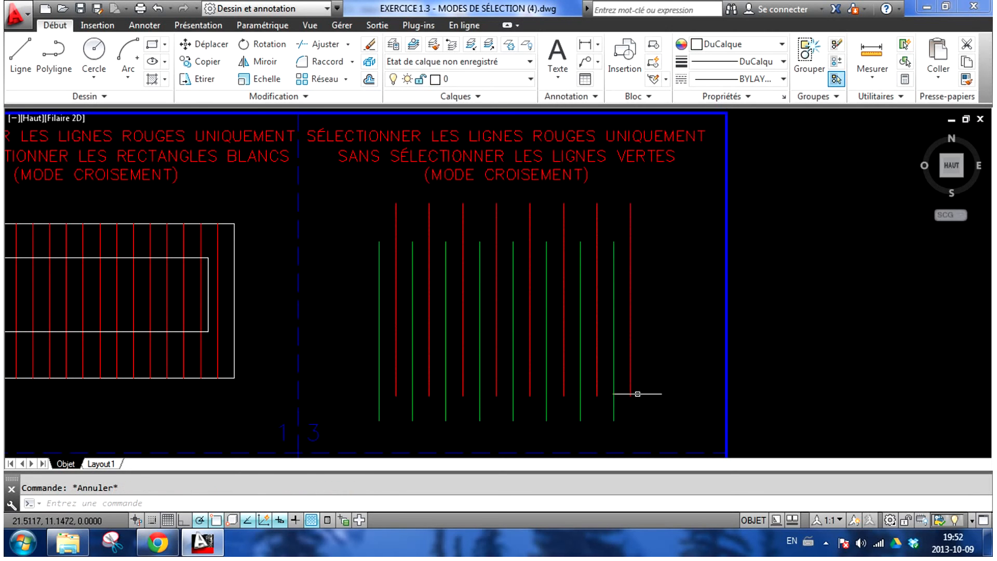
Step: Select only the white crosses in exercise 2 with an enclosing window kept inside the red outline, then clear the selection
scroll(432, 348, "down", 2)
middle_click_drag(374, 367, 555, 205)
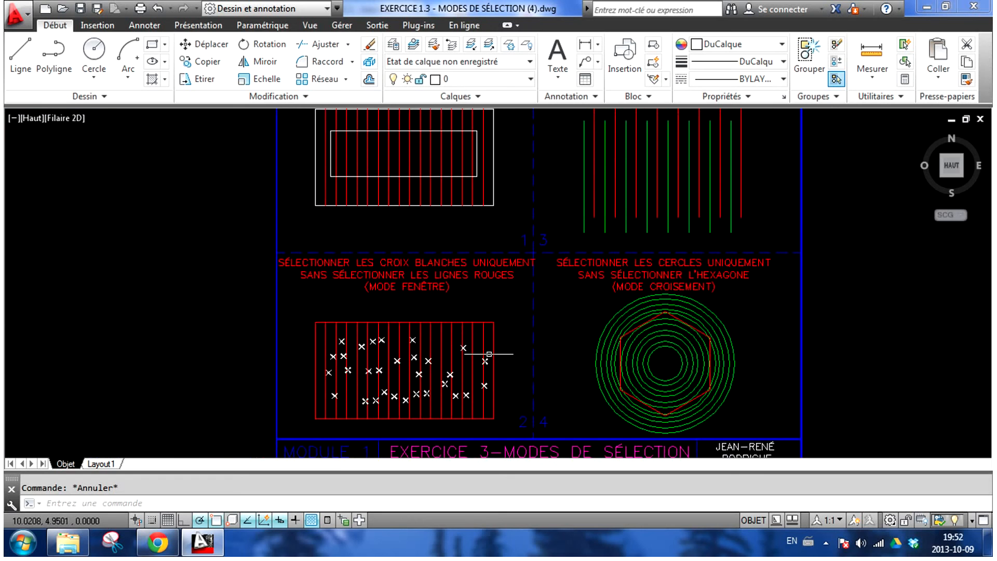
middle_click_drag(486, 359, 504, 304)
scroll(503, 304, "up", 2)
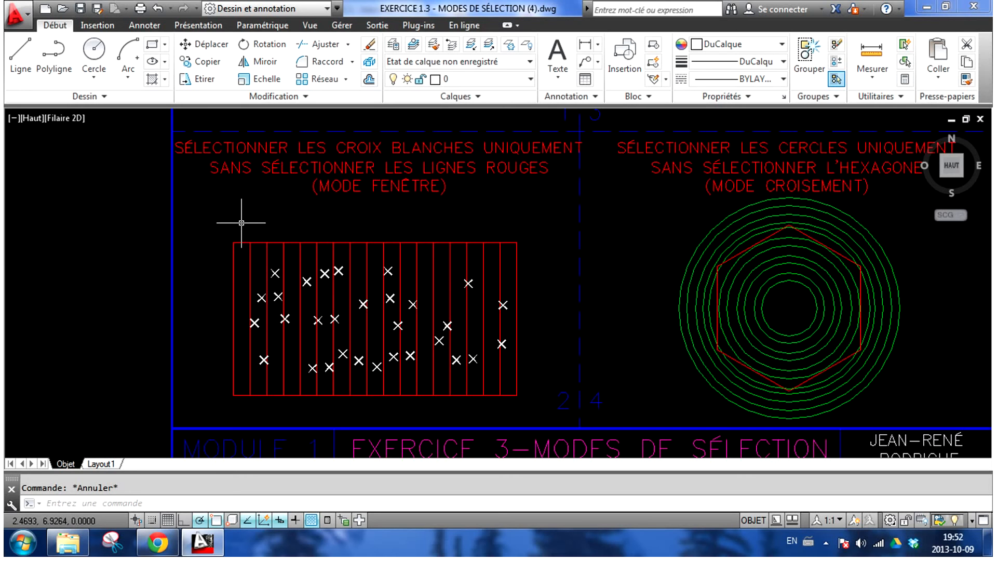
scroll(367, 283, "up", 2)
middle_click_drag(368, 282, 382, 221)
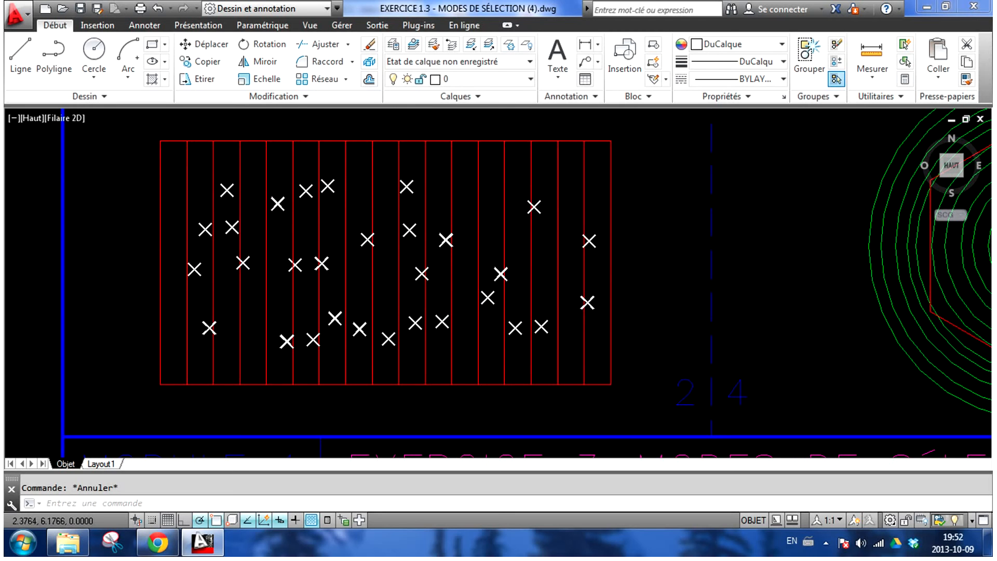
left_click(171, 154)
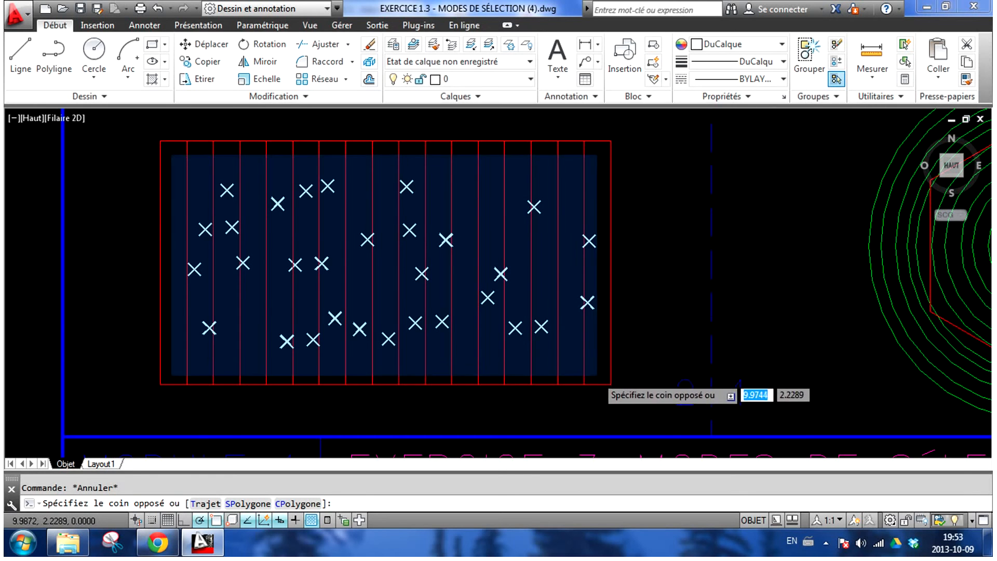
left_click(601, 370)
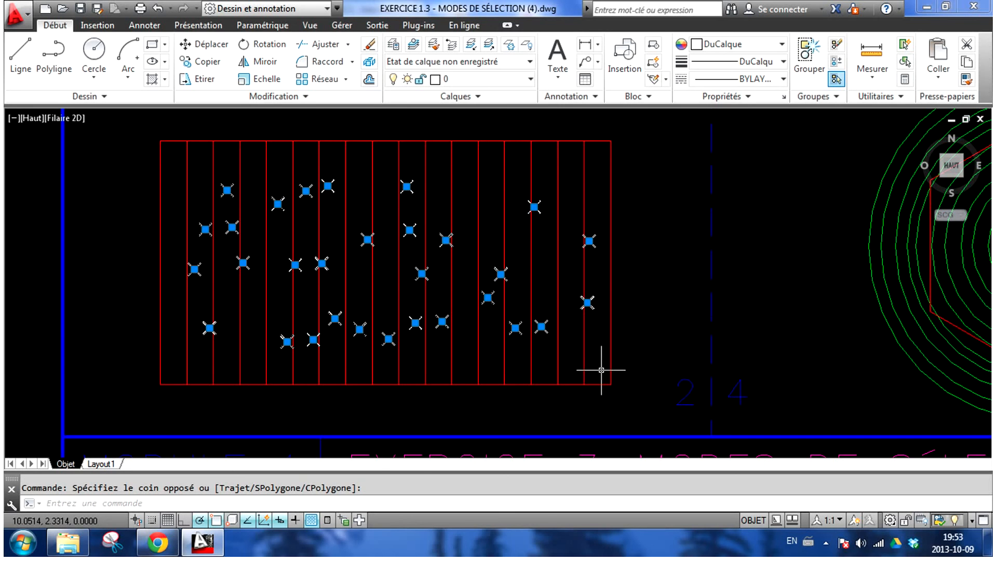
key("Escape")
Step: Pick the green circles of exercise 4 one by one from the outermost to the innermost, leaving out the hexagon, then clear the selection
scroll(578, 335, "down", 2)
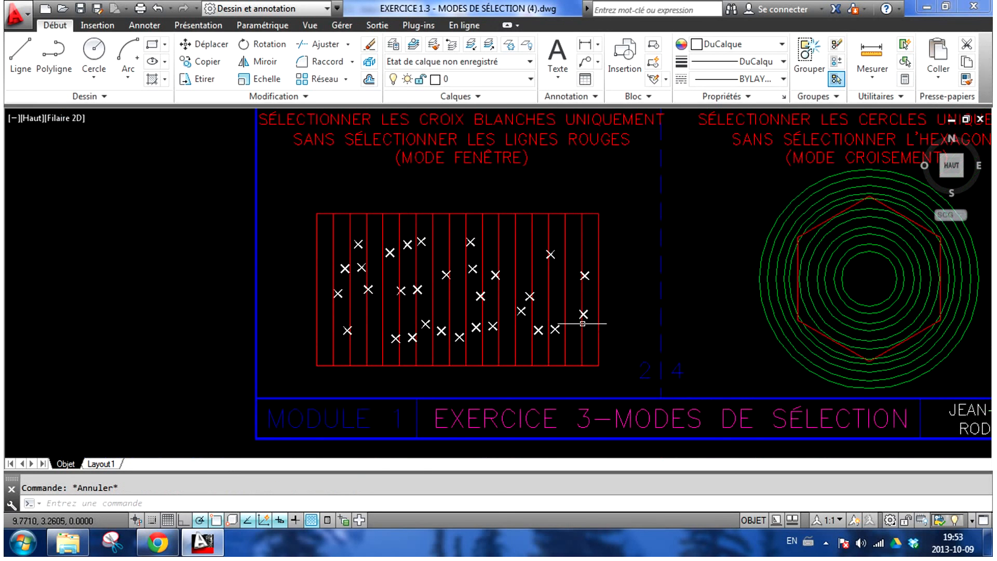
mouse_move(644, 304)
middle_mouse_down()
mouse_move(508, 318)
mouse_move(268, 316)
middle_mouse_up()
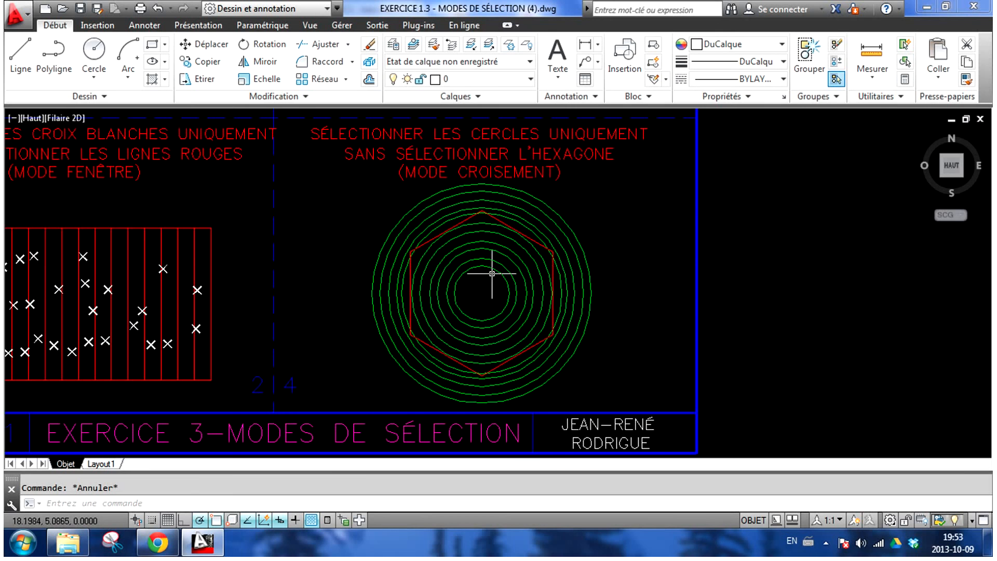
scroll(504, 242, "up", 2)
mouse_move(505, 242)
middle_mouse_down()
mouse_move(525, 230)
mouse_move(525, 212)
middle_mouse_up()
left_click(525, 128)
left_click(525, 139)
left_click(524, 157)
left_click(525, 166)
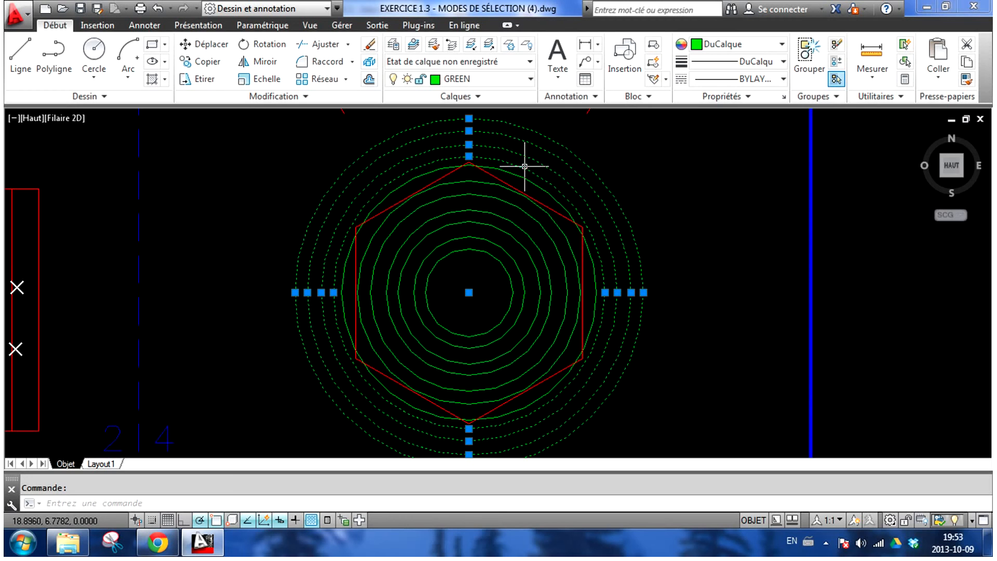
left_click(517, 174)
left_click(486, 183)
left_click(484, 194)
left_click(490, 211)
left_click(489, 221)
left_click(489, 237)
left_click(490, 253)
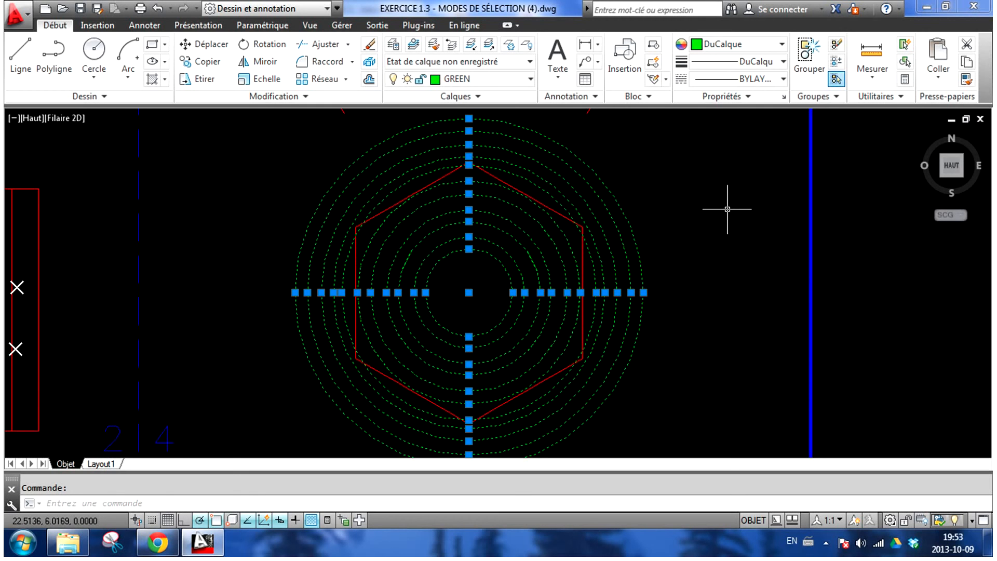
key("Escape")
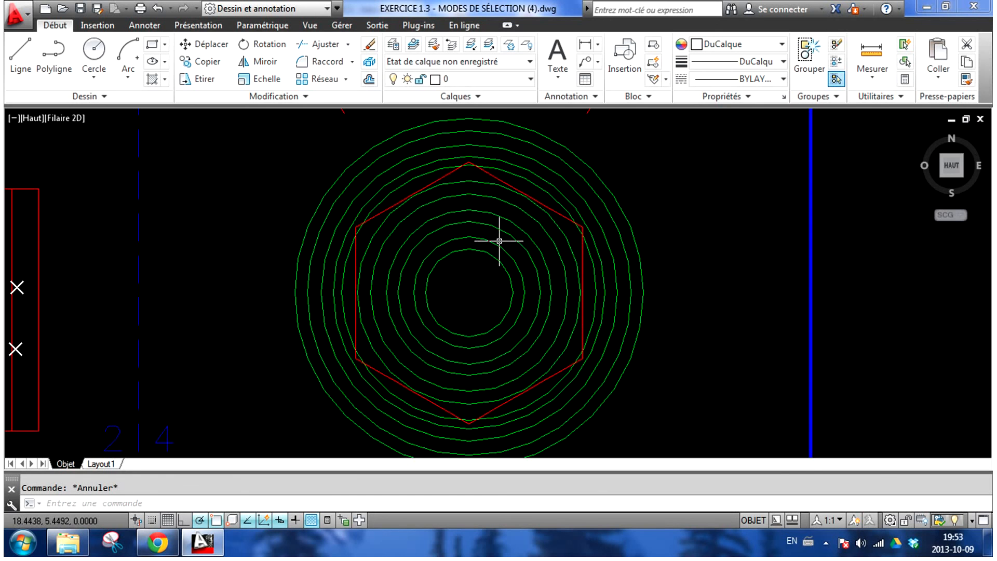
Step: Select all green circles without the hexagon using two crossing windows, one inside the hexagon and one outside its upper-left edge
scroll(512, 255, "down", 2)
scroll(591, 247, "down", 2)
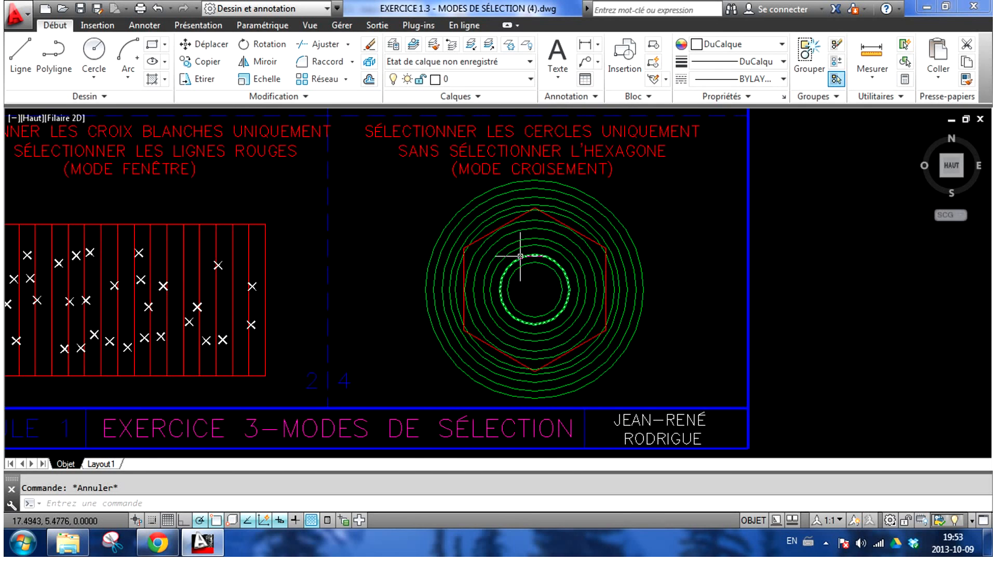
scroll(520, 256, "up", 2)
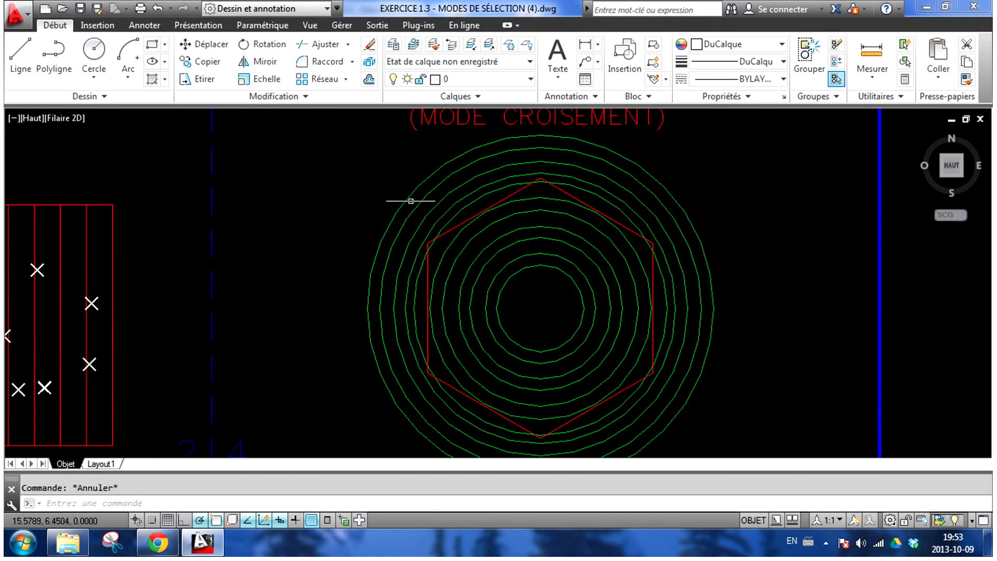
left_click(531, 310)
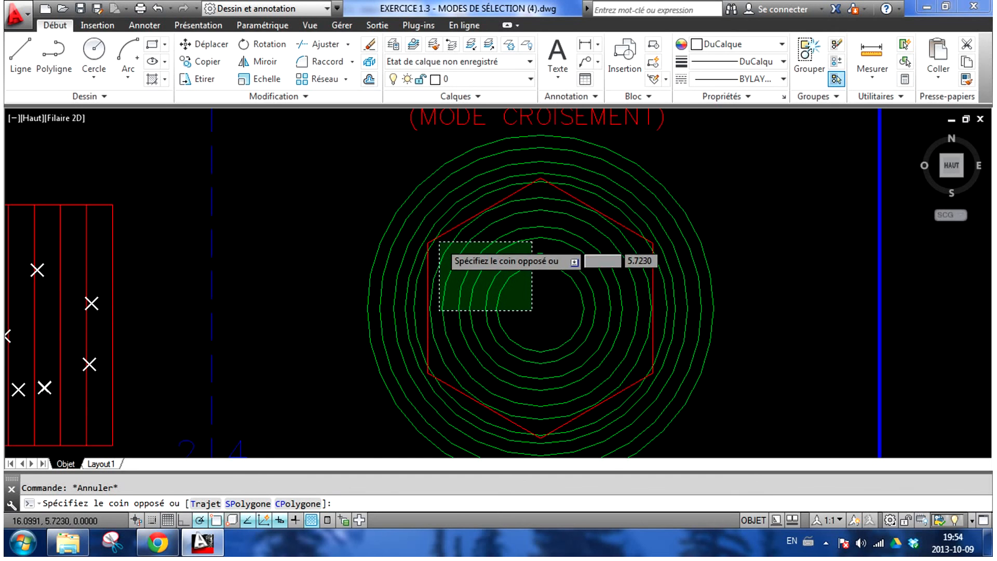
scroll(439, 244, "up", 2)
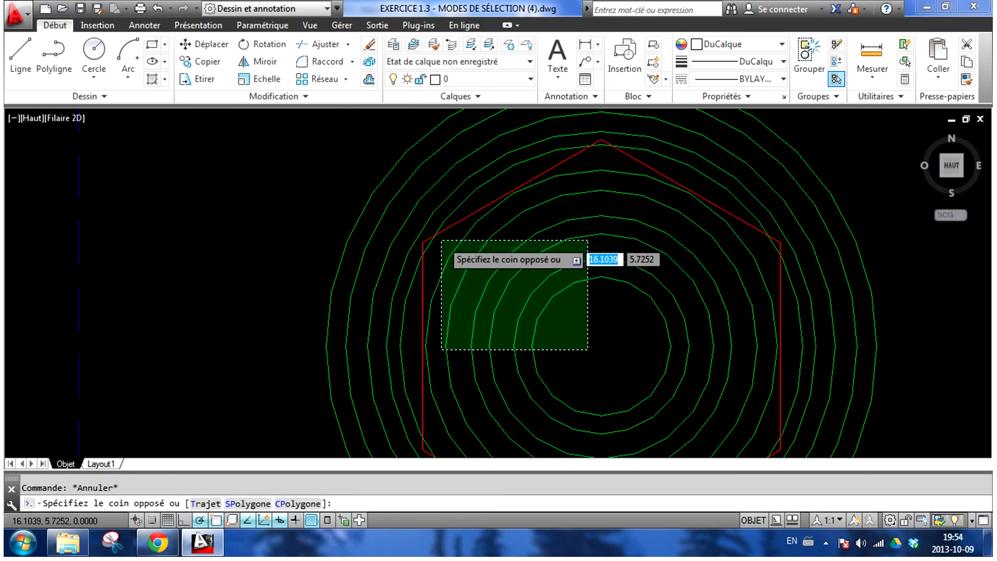
left_click(441, 241)
middle_click_drag(519, 240, 497, 316)
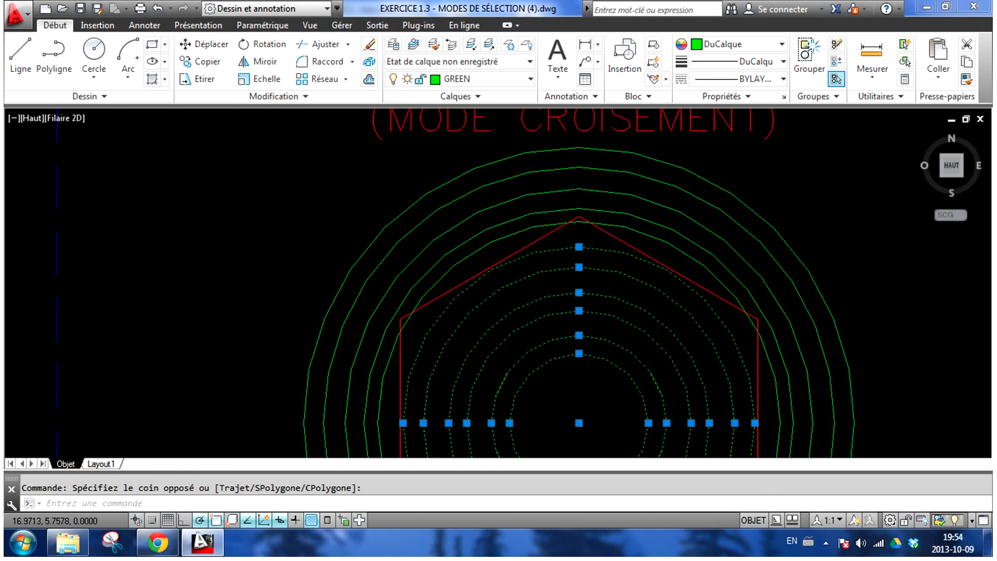
left_click(494, 254)
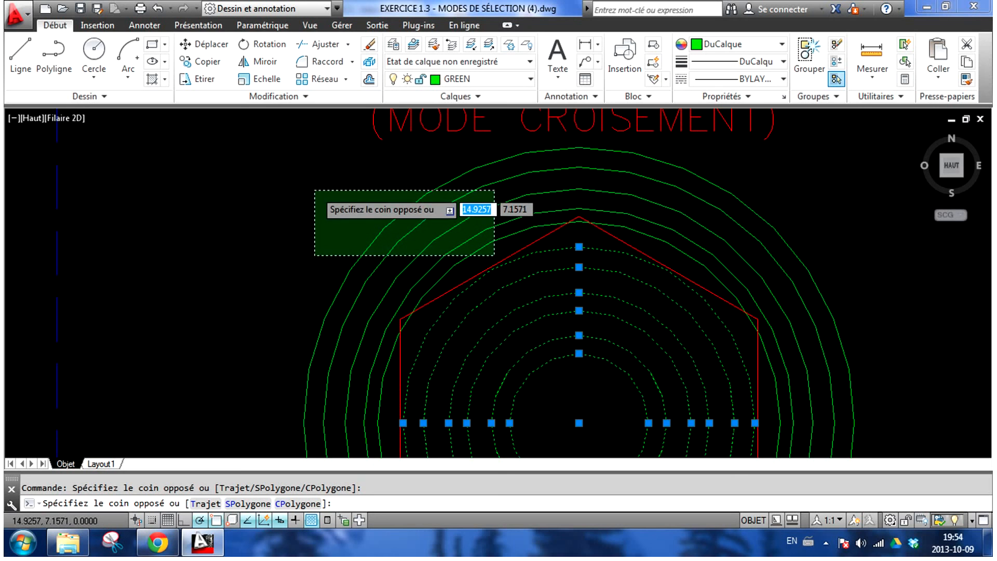
left_click(315, 191)
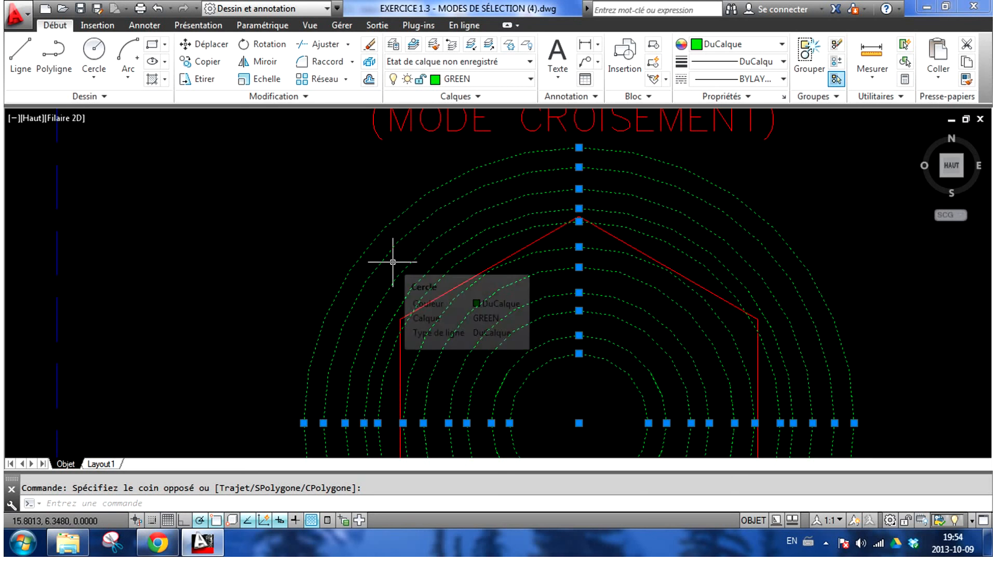
Step: Remove the two outermost green circles from the current selection
scroll(897, 299, "down", 2)
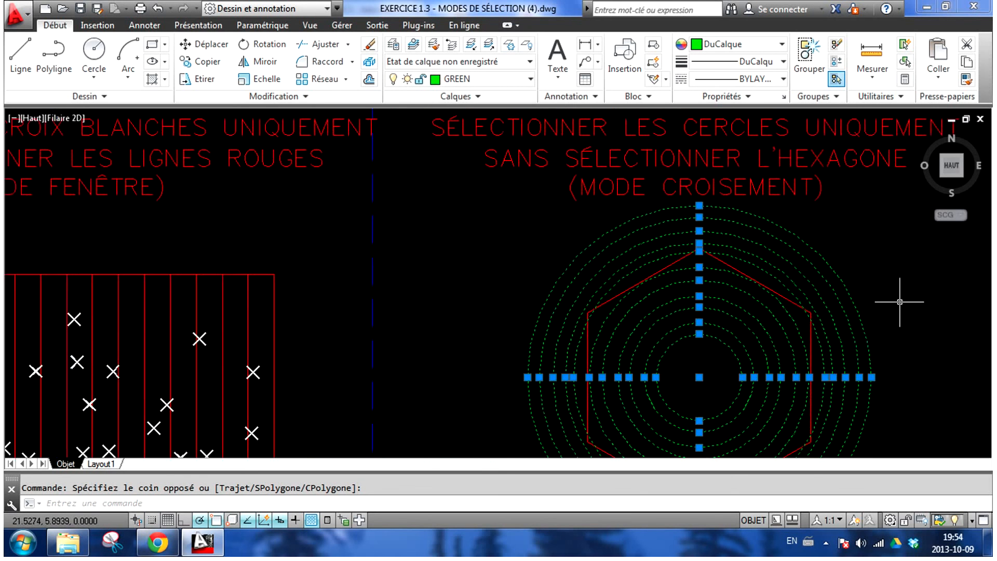
middle_click_drag(893, 324, 731, 295)
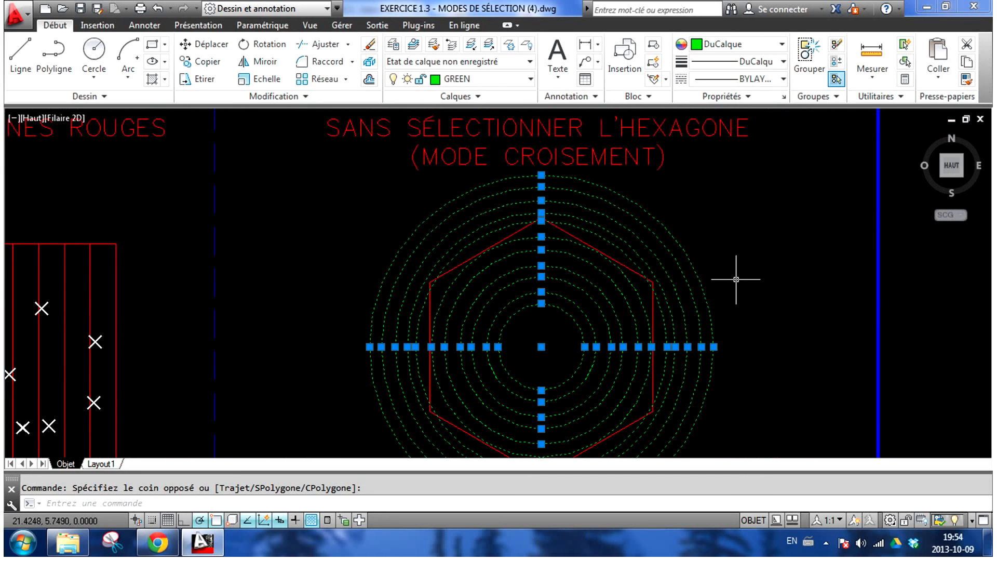
left_click(676, 239, "shift")
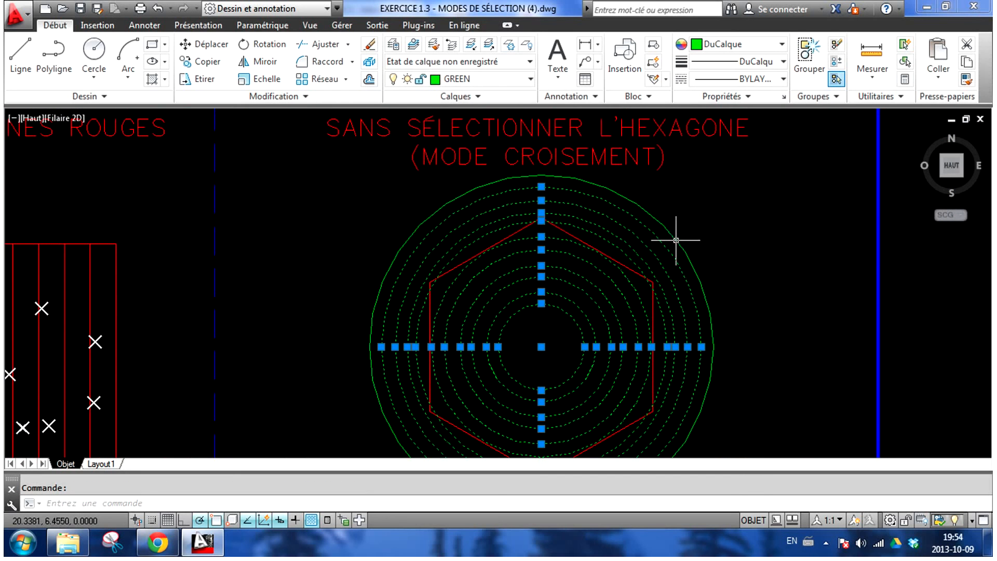
scroll(685, 250, "up", 2)
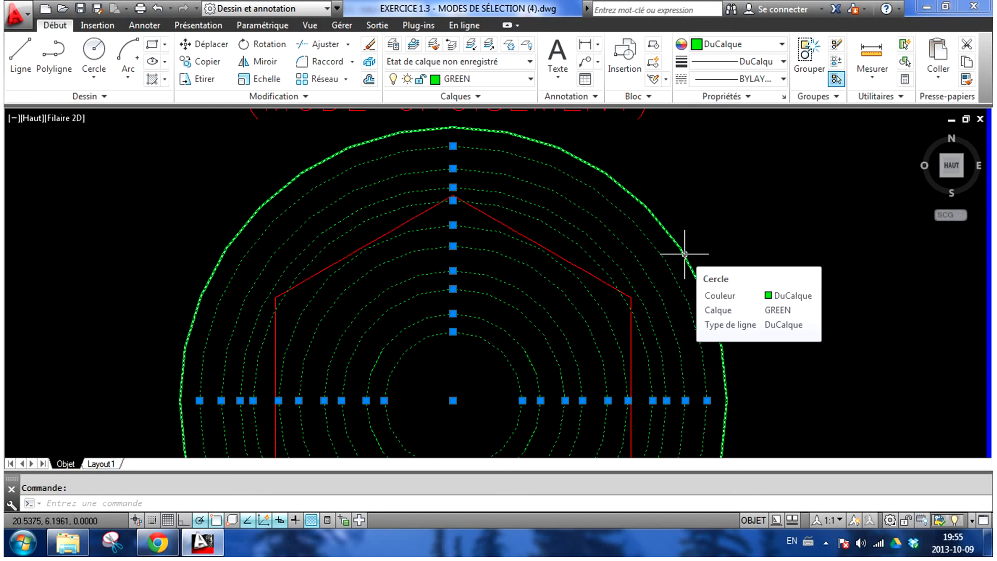
left_click(636, 225, "shift")
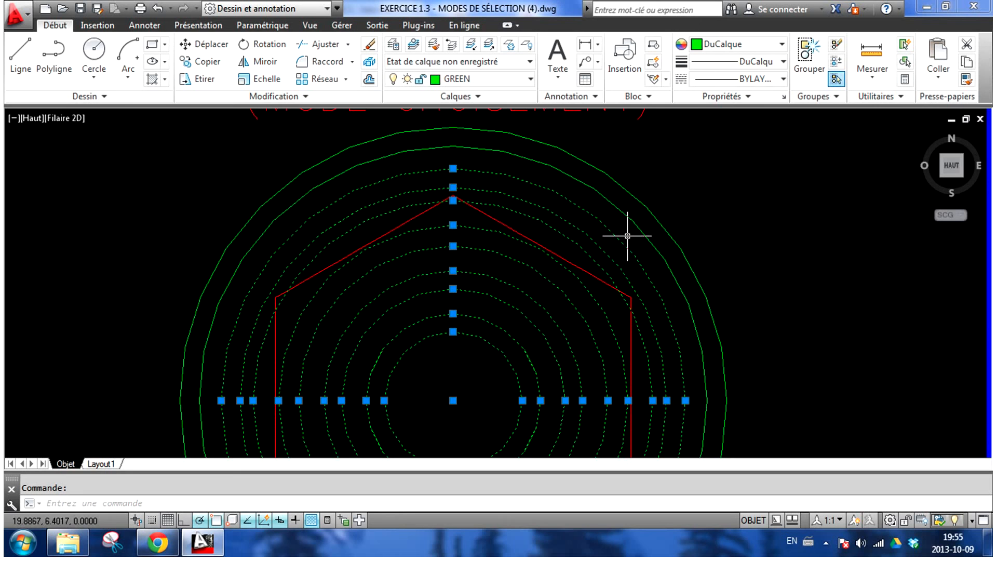
Step: Remove five more green circles from the selection one by one, continuing inward from the third outermost circle
left_click(628, 235, "shift")
left_click(614, 260, "shift")
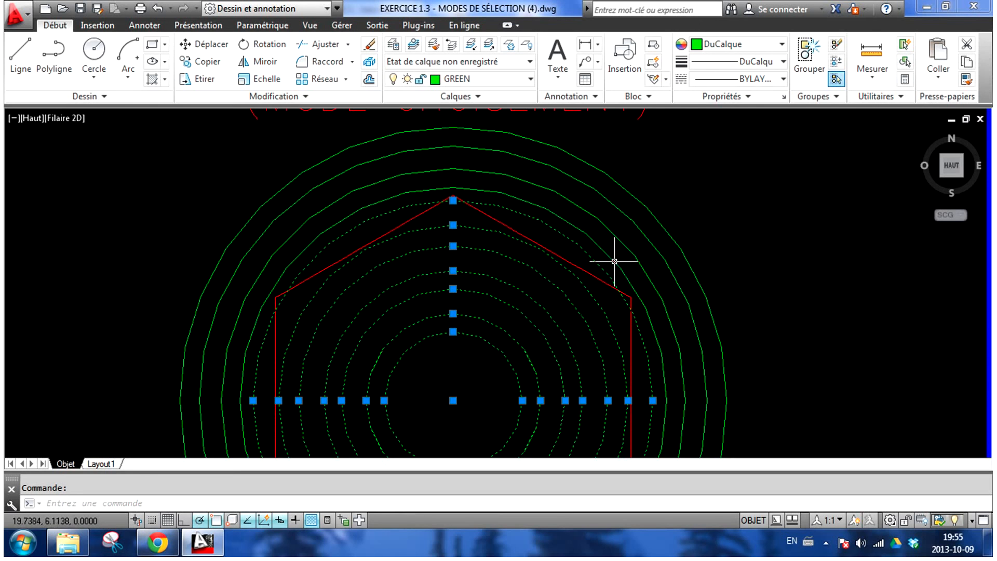
left_click(597, 263, "shift")
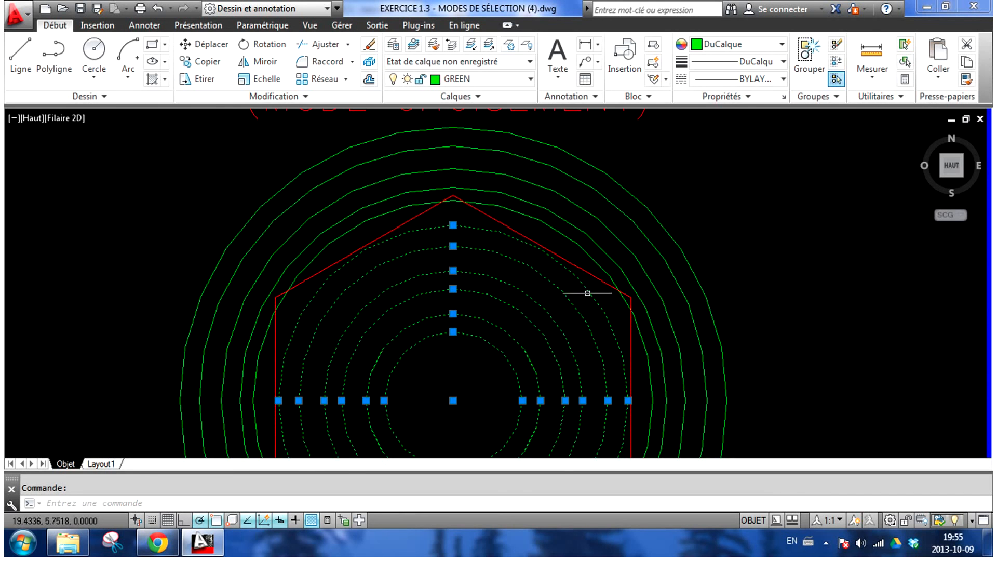
left_click(585, 290, "shift")
left_click(574, 307, "shift")
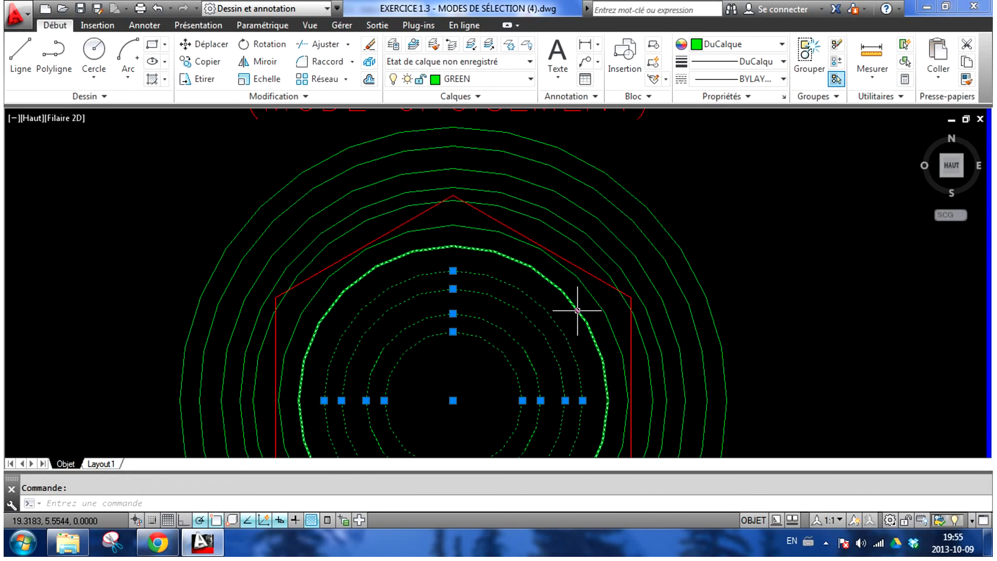
Step: Add the seven unselected green circles back to the selection one by one, from the innermost of them out to the outermost
left_click(577, 309)
left_click(595, 297)
left_click(592, 257)
left_click(602, 240)
left_click(618, 236)
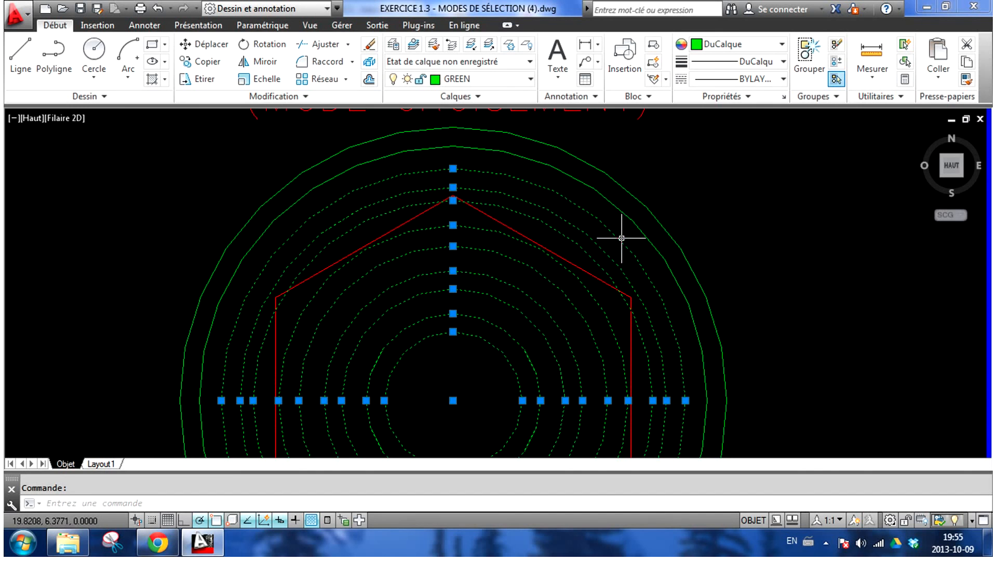
left_click(636, 227)
left_click(649, 209)
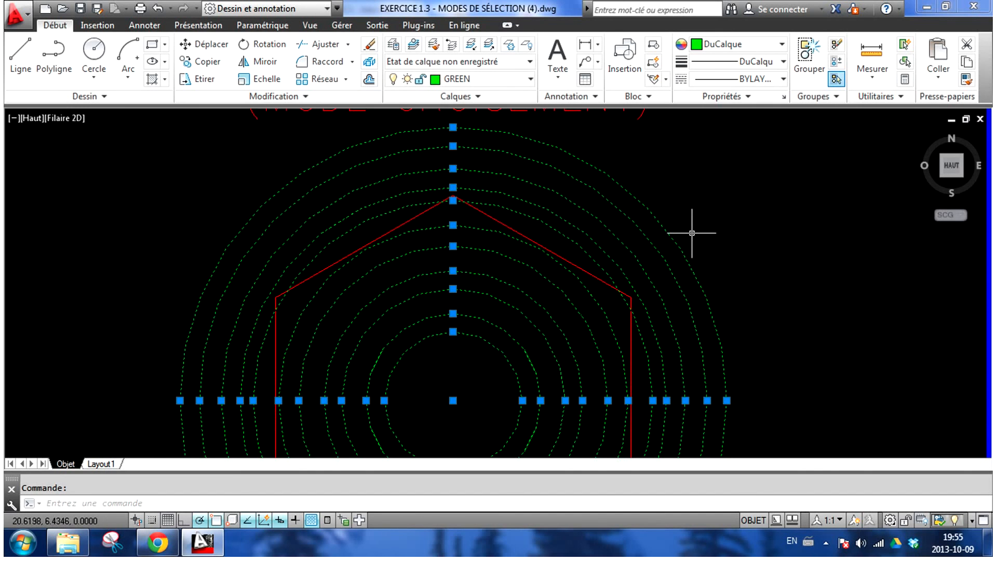
Step: Remove the five outermost green circles from the selection one by one, working inward from the outermost
left_click(649, 209, "shift")
left_click(636, 226, "shift")
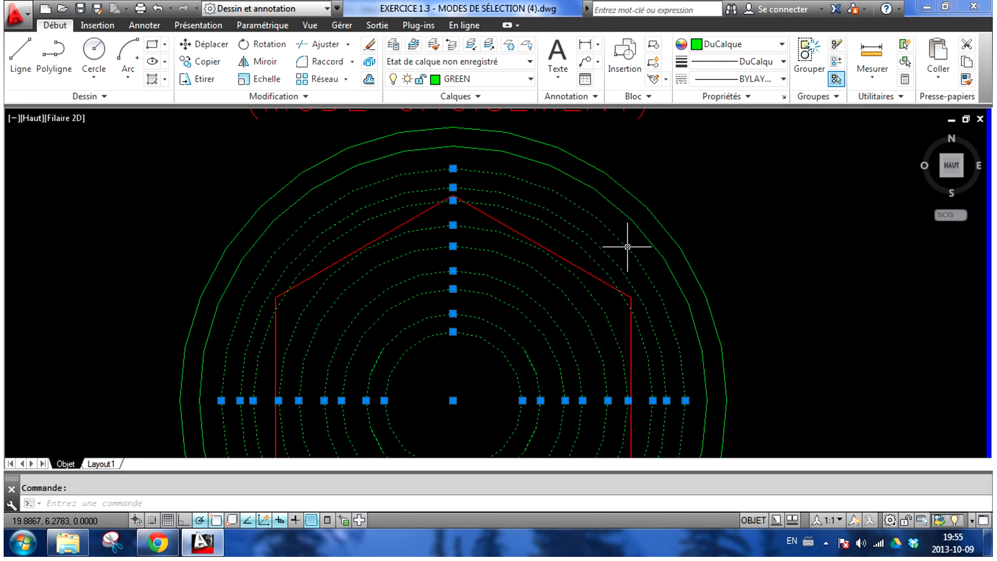
left_click(628, 246, "shift")
left_click(616, 258, "shift")
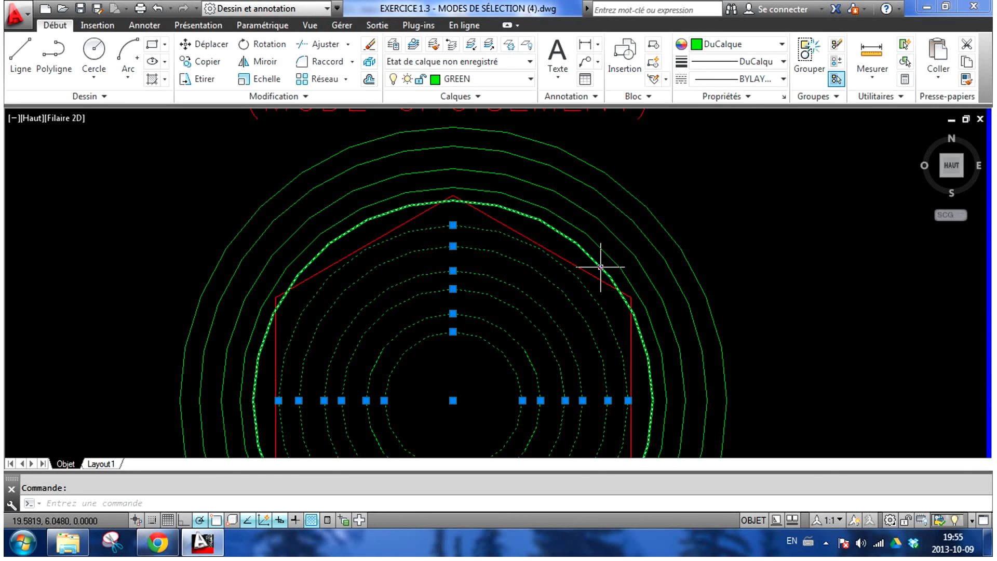
Step: Add the five outermost green circles back to the selection one by one, leaving out the red hexagon
left_click(612, 254)
left_click(626, 240)
left_click(642, 218)
scroll(707, 215, "down", 2)
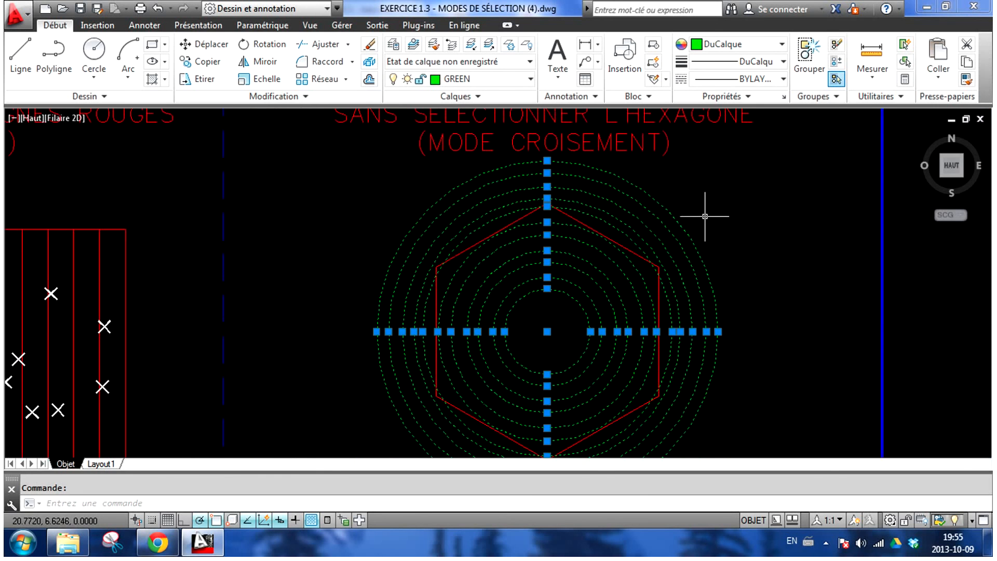
scroll(703, 216, "down", 2)
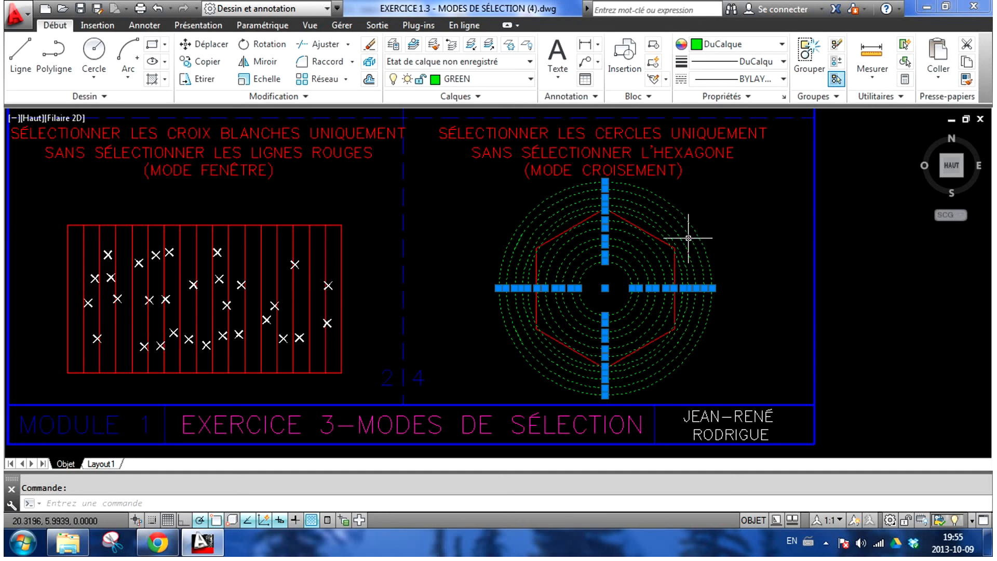
Step: Clear the circle selection and fit the whole exercise sheet in the view
key("Escape")
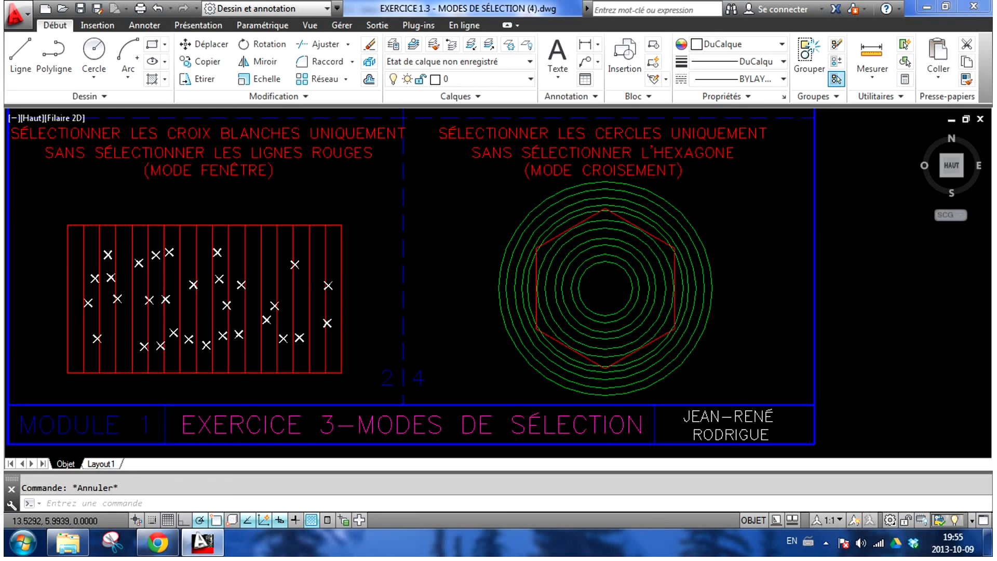
scroll(595, 451, "down", 2)
middle_click(668, 283)
middle_click(668, 283)
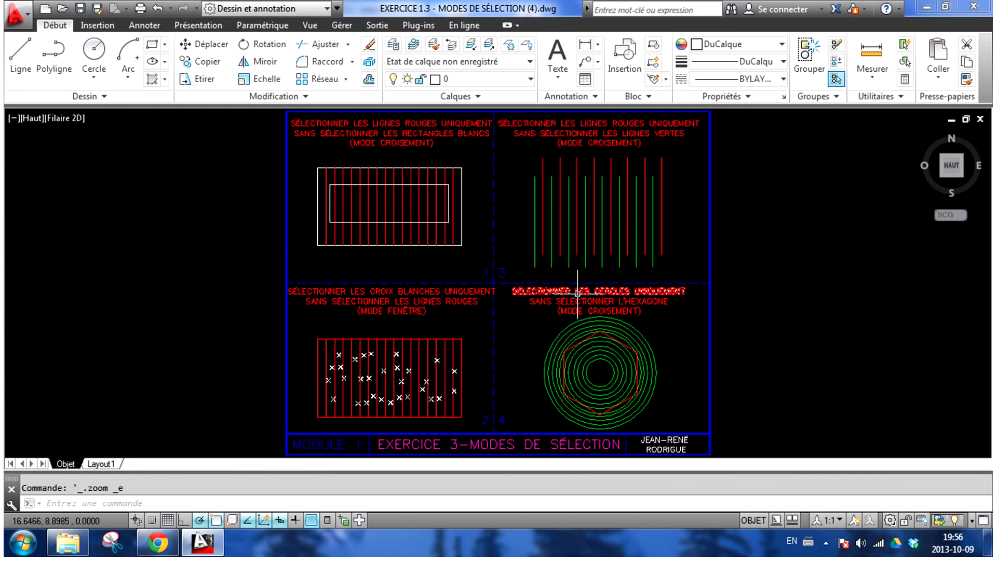